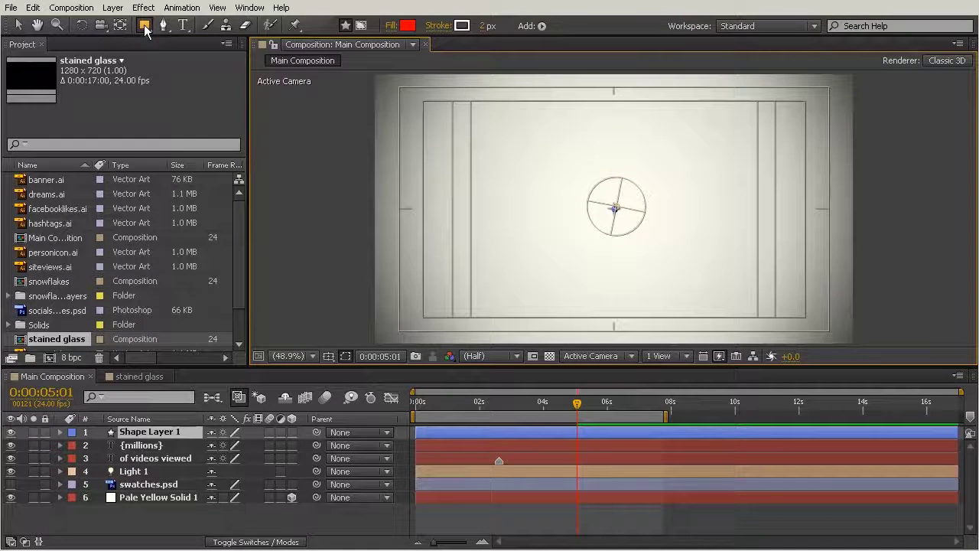
Draw a circle outward from the composition's centre on Shape Layer 1 with the Ellipse tool
{"action": "left_click", "coordinate": [145, 26]}
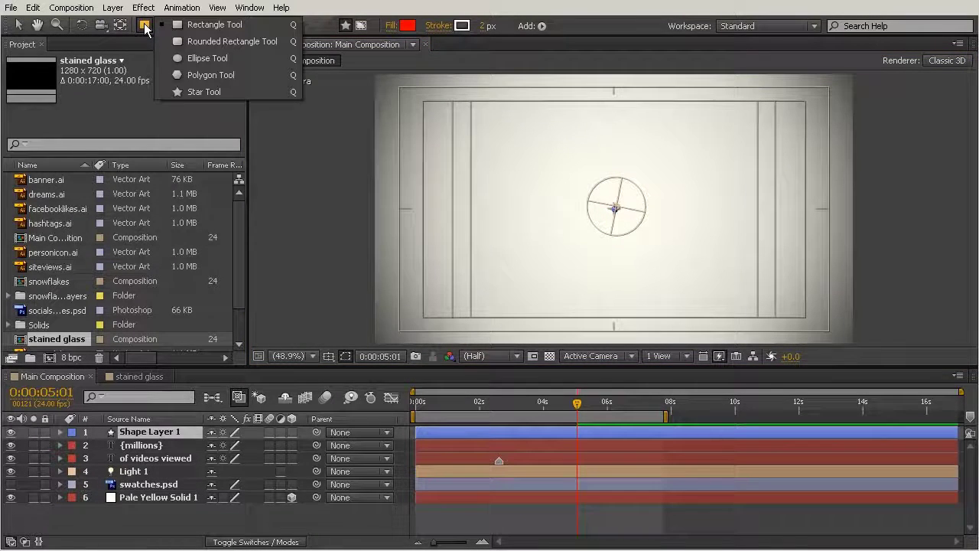
{"action": "left_click", "coordinate": [203, 59]}
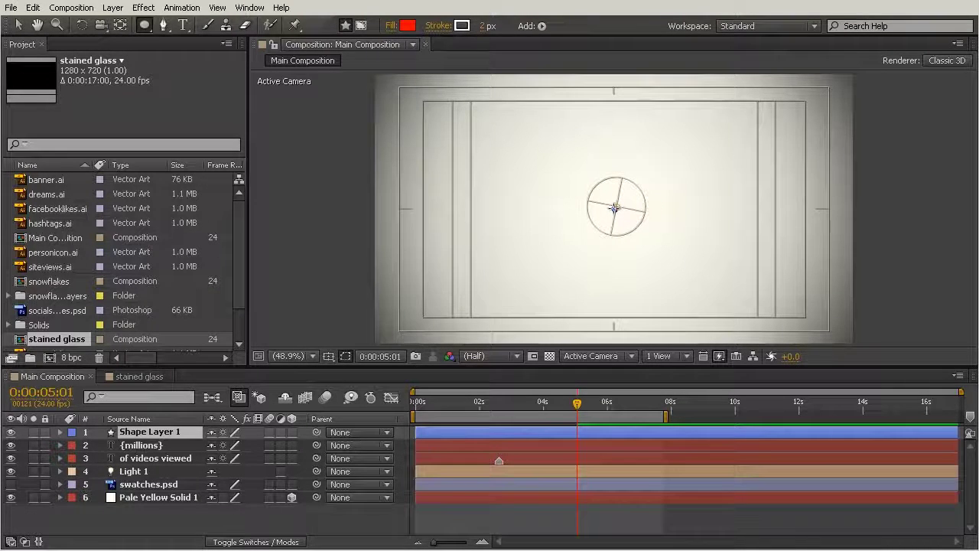
{"action": "mouse_move", "coordinate": [614, 207]}
{"action": "left_mouse_down"}
{"action": "mouse_move", "coordinate": [708, 161]}
{"action": "mouse_move", "coordinate": [738, 115]}
{"action": "mouse_move", "coordinate": [501, 277]}
{"action": "mouse_move", "coordinate": [728, 141]}
{"action": "mouse_move", "coordinate": [744, 111]}
{"action": "mouse_move", "coordinate": [572, 217]}
{"action": "mouse_move", "coordinate": [682, 154]}
{"action": "mouse_move", "coordinate": [671, 170]}
{"action": "mouse_move", "coordinate": [624, 192]}
{"action": "mouse_move", "coordinate": [765, 145]}
{"action": "mouse_move", "coordinate": [644, 205]}
{"action": "mouse_move", "coordinate": [749, 164]}
{"action": "mouse_move", "coordinate": [696, 183]}
{"action": "mouse_move", "coordinate": [639, 186]}
{"action": "mouse_move", "coordinate": [755, 199]}
{"action": "mouse_move", "coordinate": [739, 212]}
{"action": "mouse_move", "coordinate": [621, 213]}
{"action": "mouse_move", "coordinate": [684, 204]}
{"action": "mouse_move", "coordinate": [767, 209]}
{"action": "mouse_move", "coordinate": [649, 192]}
{"action": "mouse_move", "coordinate": [761, 189]}
{"action": "mouse_move", "coordinate": [630, 205]}
{"action": "mouse_move", "coordinate": [699, 200]}
{"action": "mouse_move", "coordinate": [632, 201]}
{"action": "mouse_move", "coordinate": [658, 184]}
{"action": "mouse_move", "coordinate": [686, 184]}
{"action": "mouse_move", "coordinate": [677, 180]}
{"action": "mouse_move", "coordinate": [695, 165]}
{"action": "left_mouse_up"}
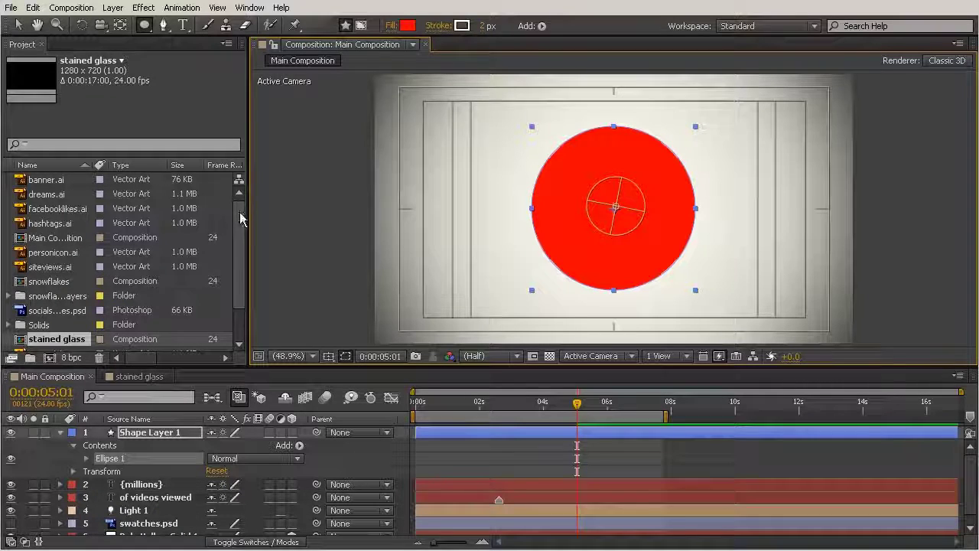
Show the swatches.psd layer and set the circle's fill to the cyan sampled from its first swatch
{"action": "left_click", "coordinate": [10, 523]}
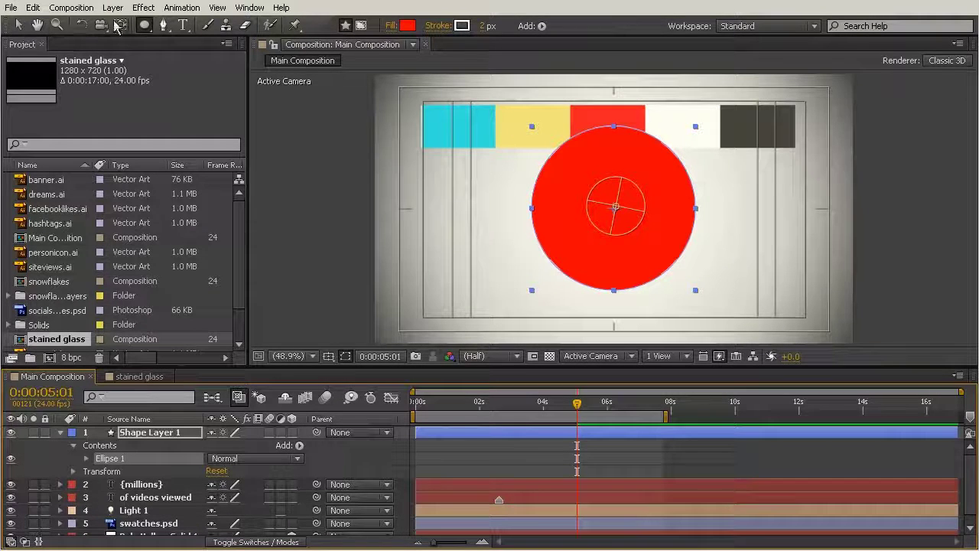
{"action": "left_click", "coordinate": [411, 26]}
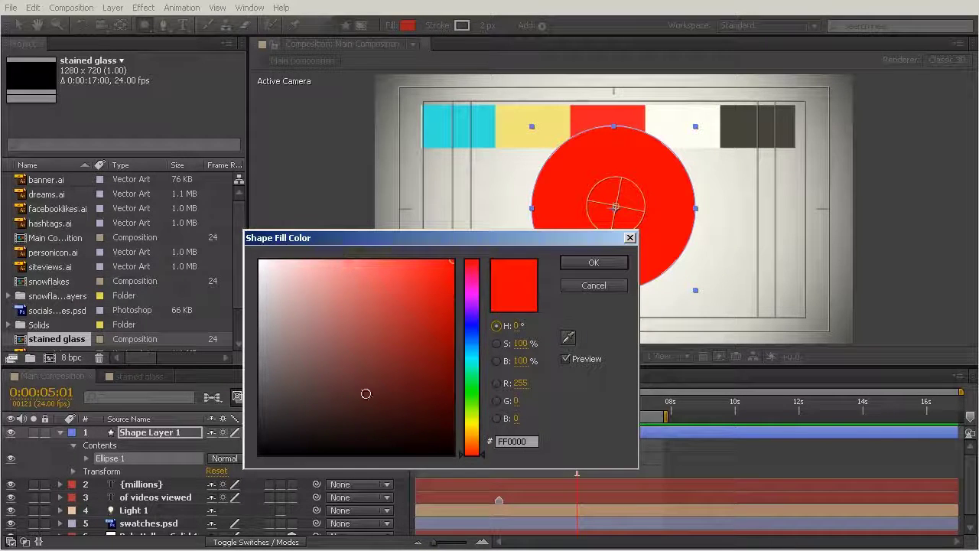
{"action": "left_click", "coordinate": [567, 336]}
{"action": "left_click", "coordinate": [564, 341]}
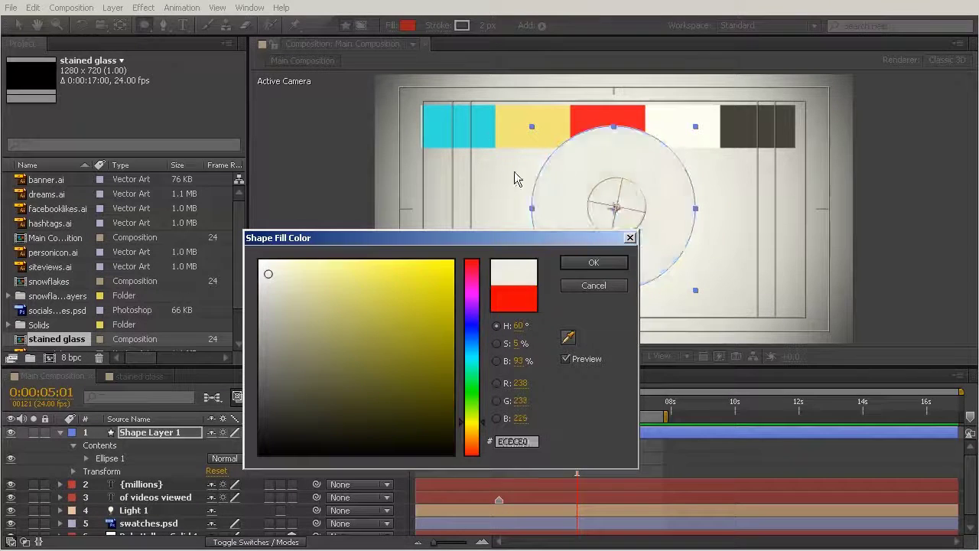
{"action": "left_click", "coordinate": [465, 117]}
{"action": "left_click", "coordinate": [594, 263]}
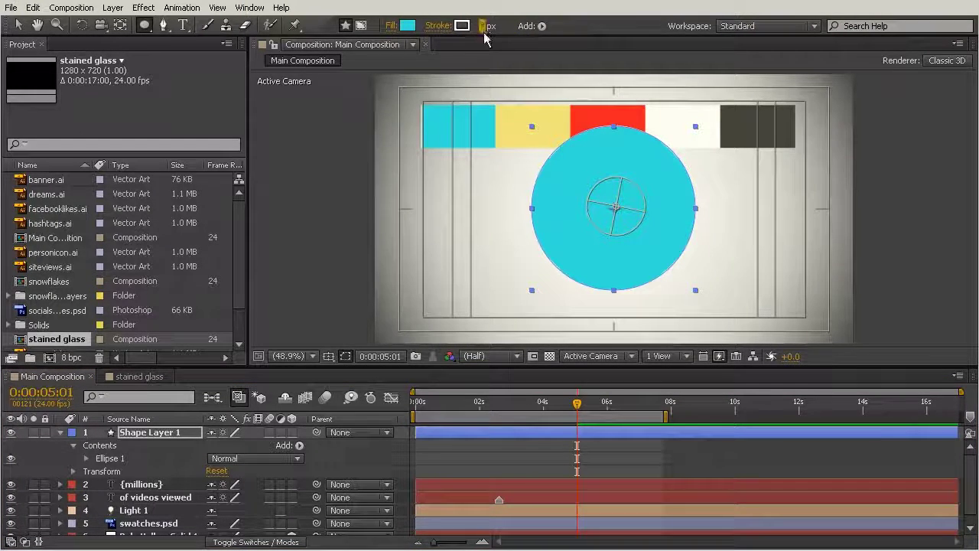
Set the circle's stroke width to 10 px
{"action": "left_click_drag", "start_coordinate": [486, 27], "coordinate": [490, 29]}
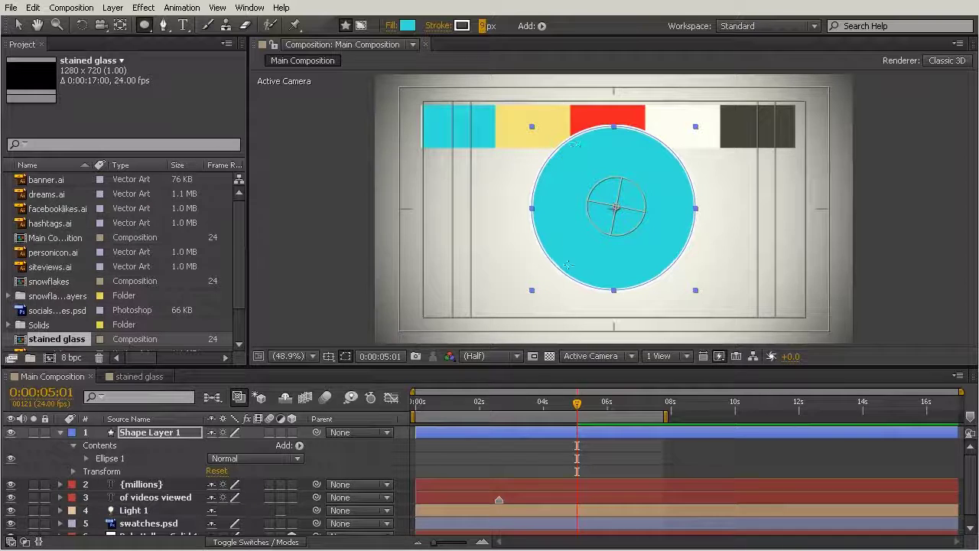
{"action": "left_click", "coordinate": [483, 28]}
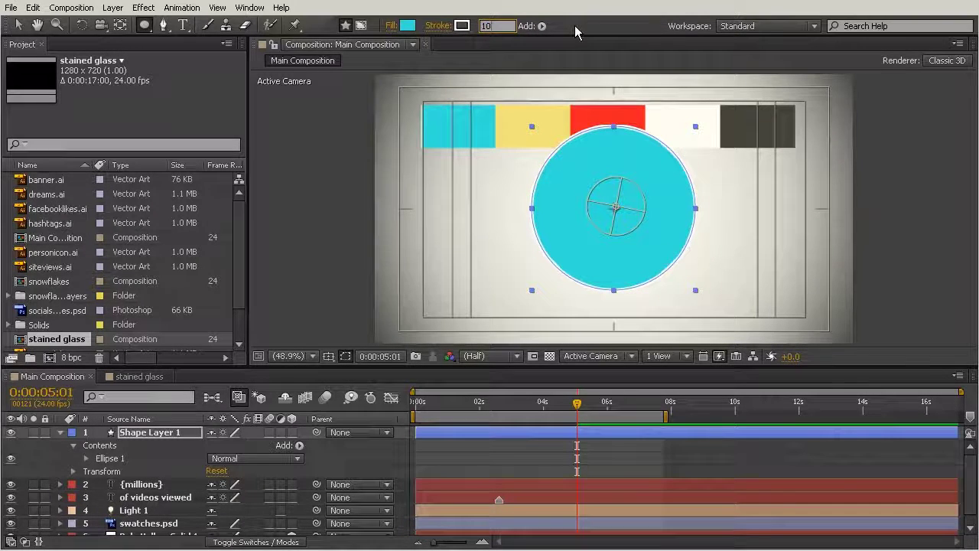
{"action": "key", "text": "Return"}
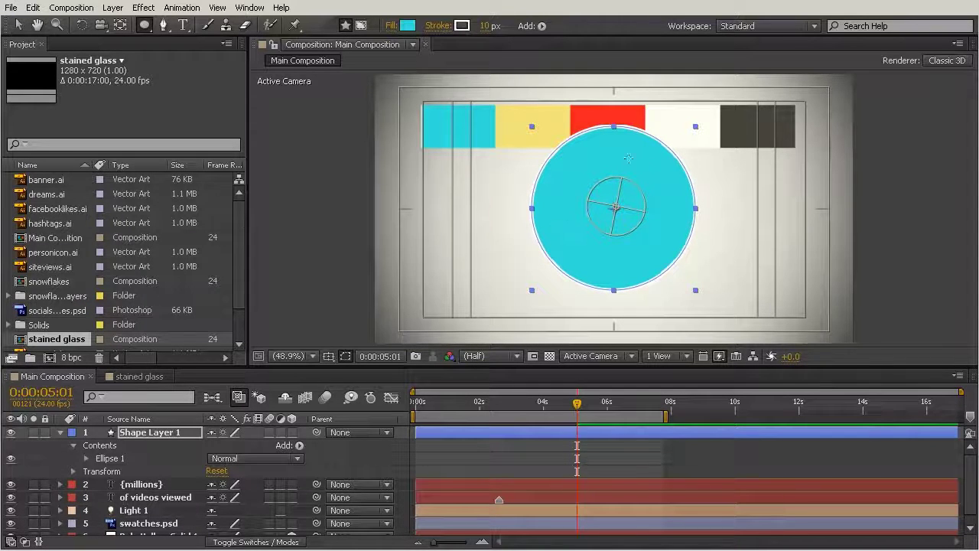
Colour the circle's stroke a darker teal (25A09A) by sampling its cyan fill and darkening it
{"action": "left_click", "coordinate": [463, 26]}
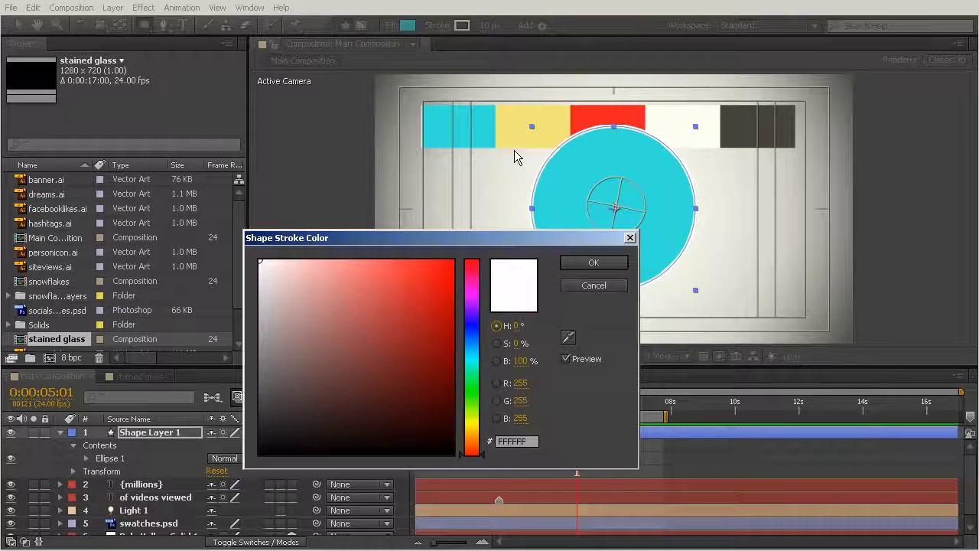
{"action": "left_click", "coordinate": [566, 337]}
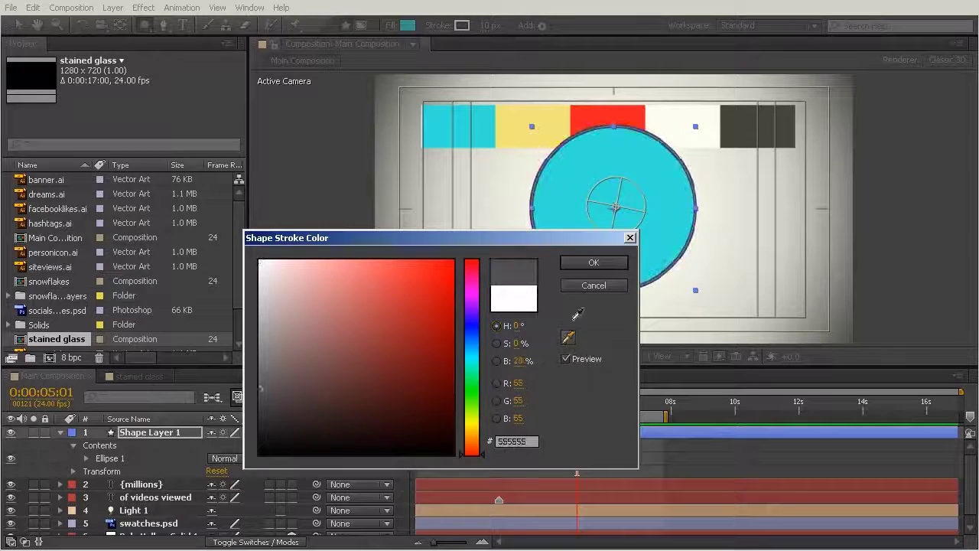
{"action": "left_click", "coordinate": [570, 175]}
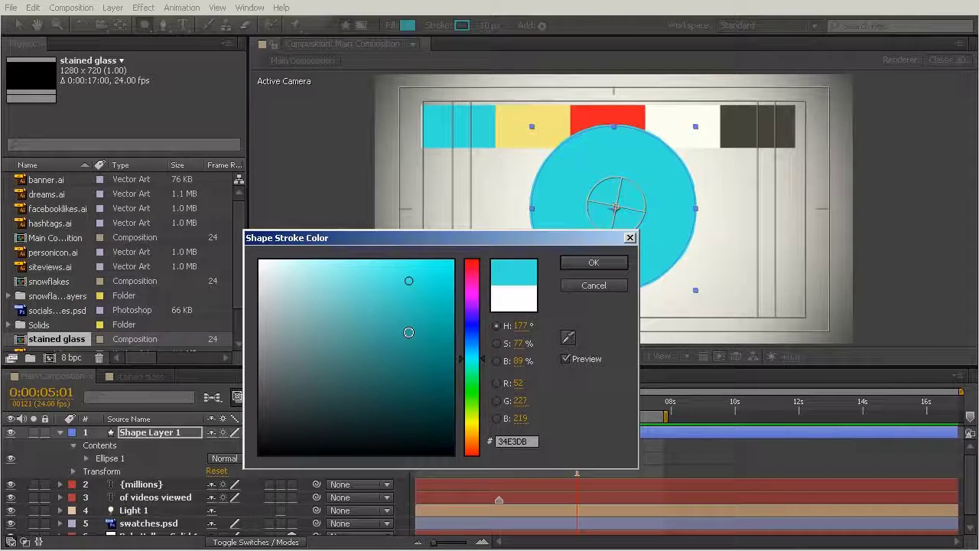
{"action": "left_click", "coordinate": [408, 331]}
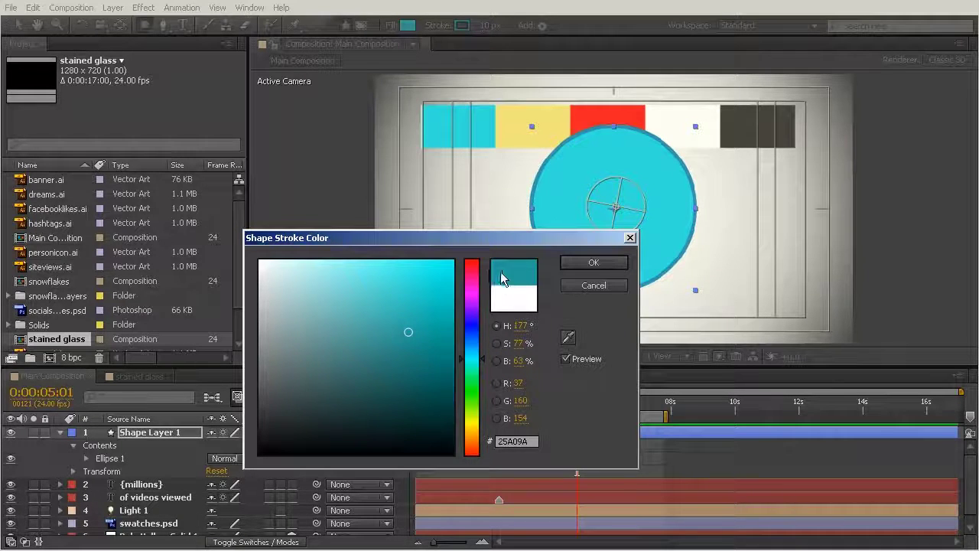
{"action": "left_click", "coordinate": [592, 263]}
Move the circle to the lower right of the composition and examine its outline at 100% magnification
{"action": "left_click", "coordinate": [18, 25]}
{"action": "left_click", "coordinate": [309, 130]}
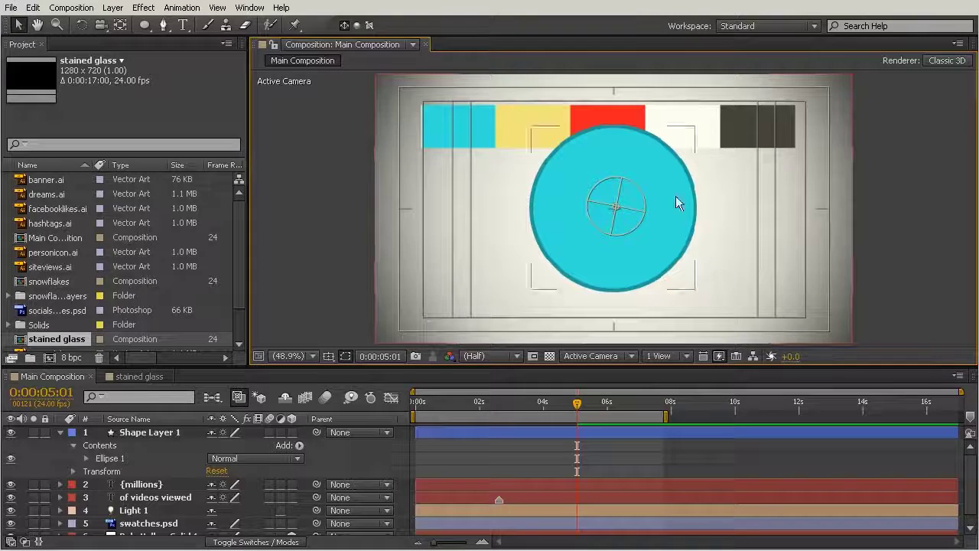
{"action": "left_click_drag", "start_coordinate": [688, 235], "coordinate": [802, 251]}
{"action": "left_click", "coordinate": [868, 239]}
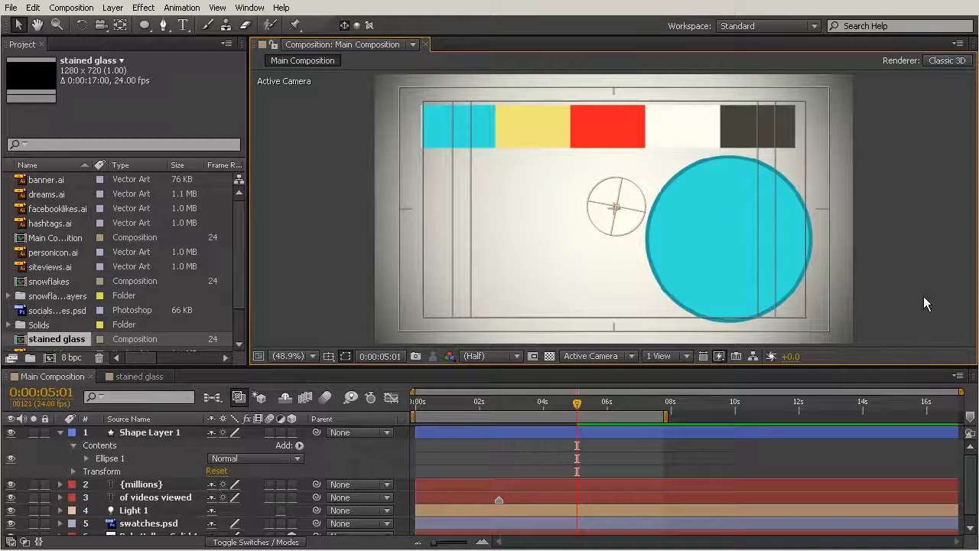
{"action": "key", "text": "slash"}
{"action": "key", "text": "comma"}
{"action": "key", "text": "comma"}
{"action": "left_click_drag", "start_coordinate": [729, 366], "coordinate": [729, 453]}
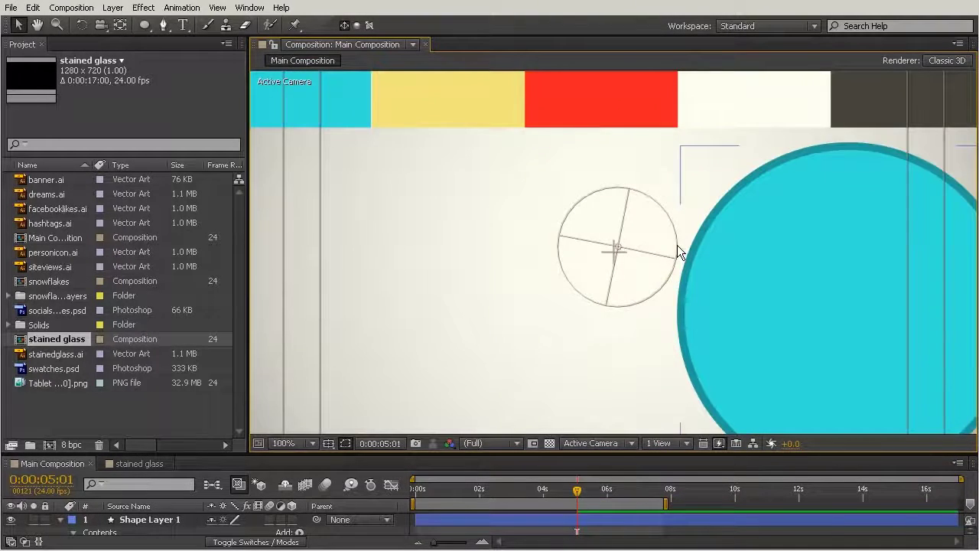
{"action": "key", "text": "slash"}
{"action": "left_click_drag", "start_coordinate": [852, 314], "coordinate": [596, 260]}
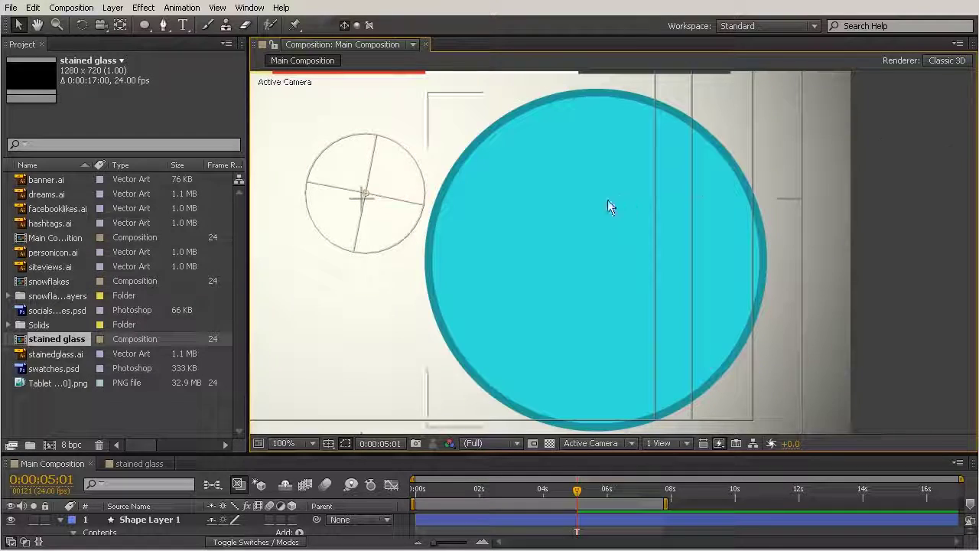
Scale the circle to slightly larger than originally drawn and move it back to the composition's centre
{"action": "key", "text": "comma"}
{"action": "left_click", "coordinate": [642, 276]}
{"action": "left_click_drag", "start_coordinate": [689, 341], "coordinate": [760, 410]}
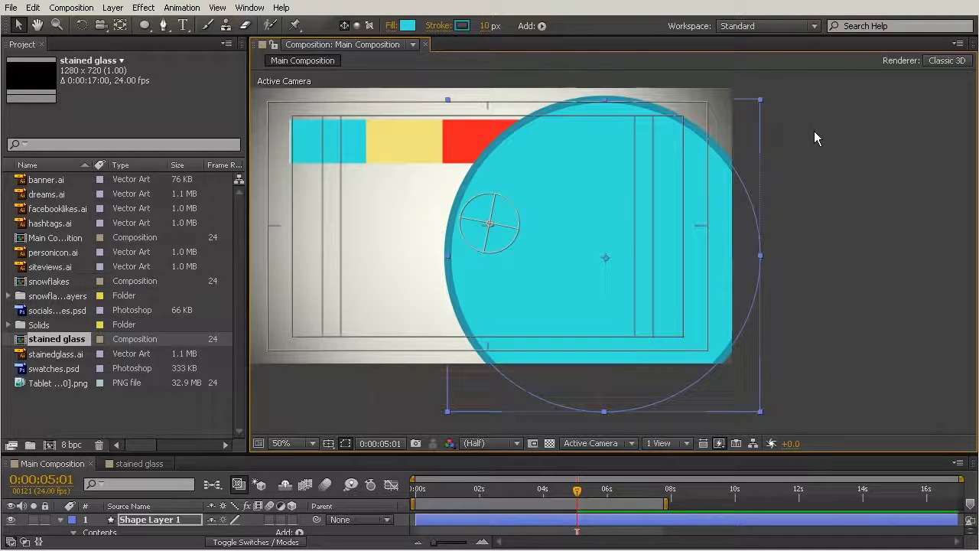
{"action": "left_click_drag", "start_coordinate": [761, 99], "coordinate": [713, 146]}
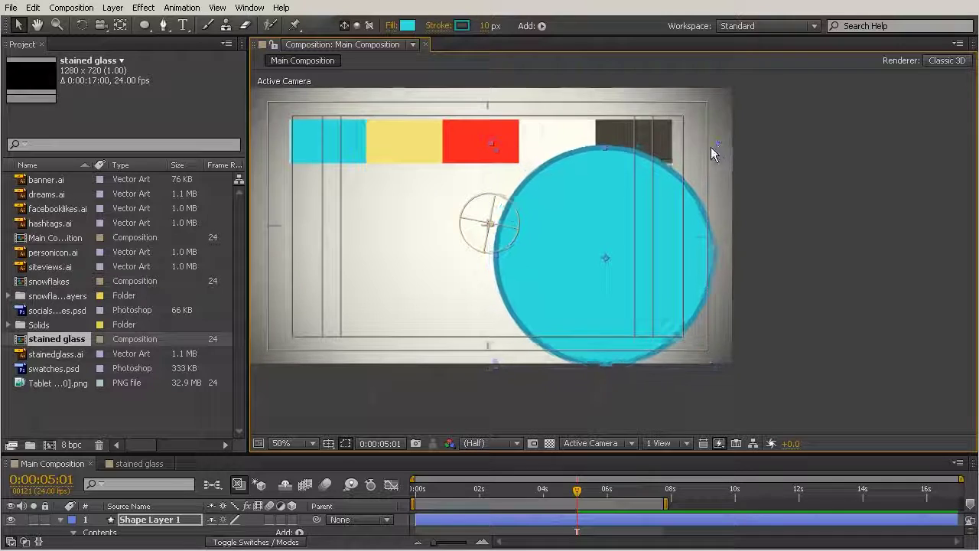
{"action": "left_click_drag", "start_coordinate": [640, 213], "coordinate": [542, 189]}
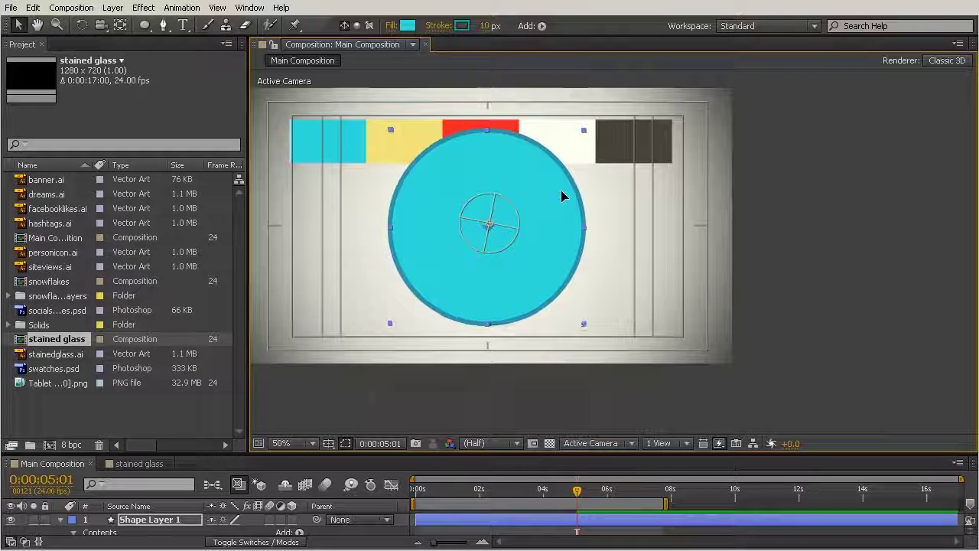
Hide the swatches.psd layer in the main composition
{"action": "key", "text": "h"}
{"action": "key", "text": "v"}
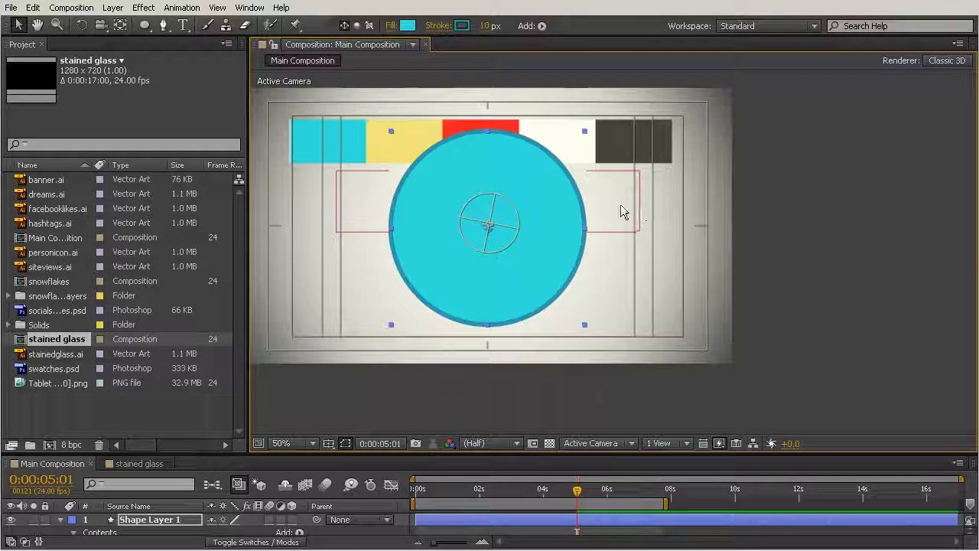
{"action": "key", "text": "h"}
{"action": "left_click_drag", "start_coordinate": [663, 214], "coordinate": [758, 241]}
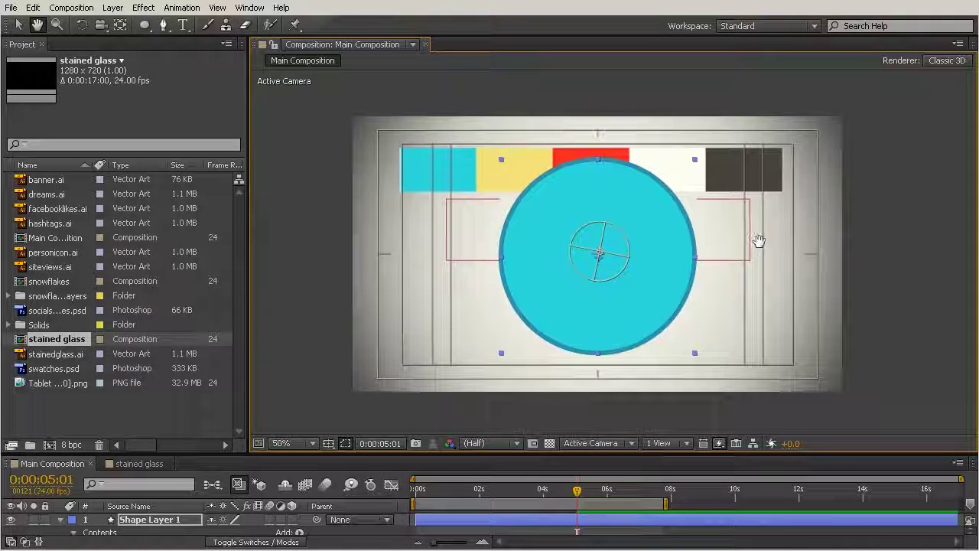
{"action": "key", "text": "v"}
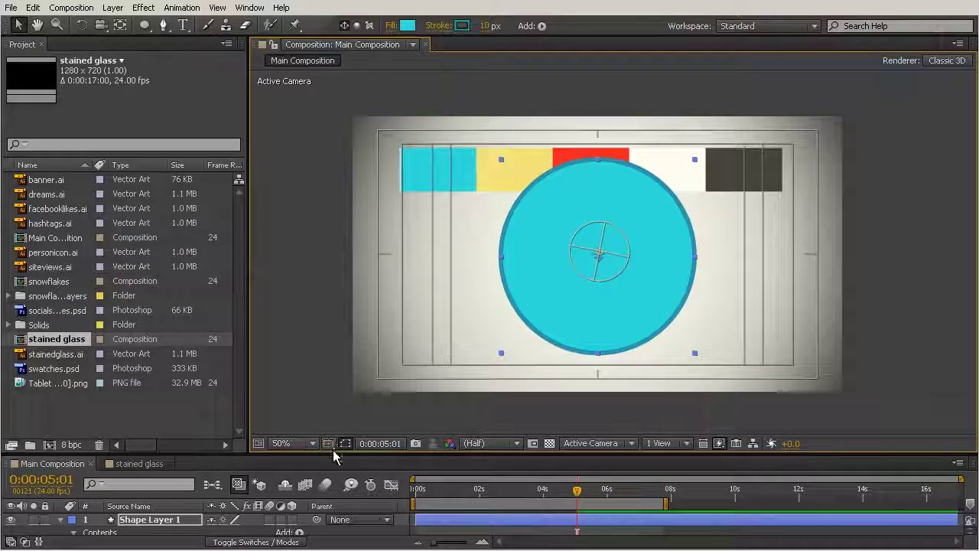
{"action": "left_click_drag", "start_coordinate": [336, 456], "coordinate": [360, 296]}
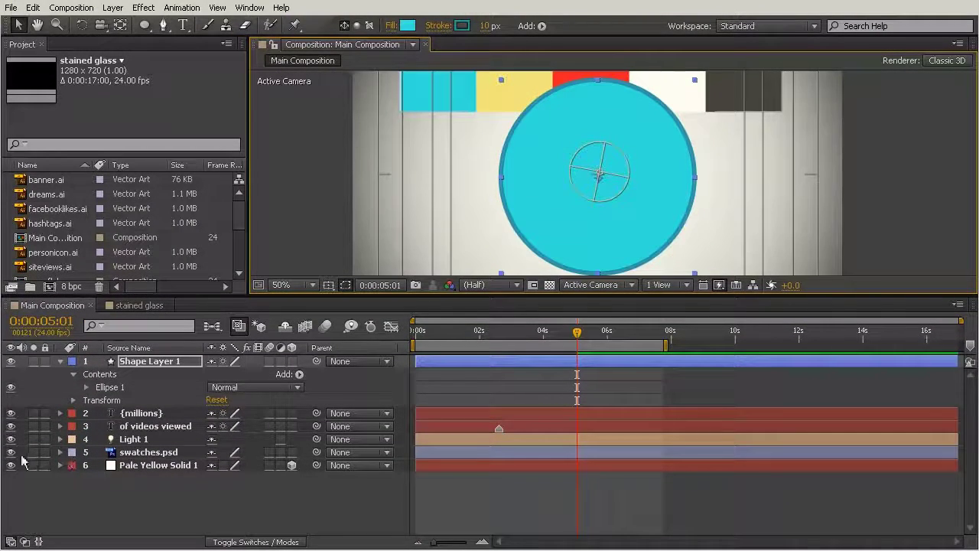
{"action": "left_click", "coordinate": [11, 452]}
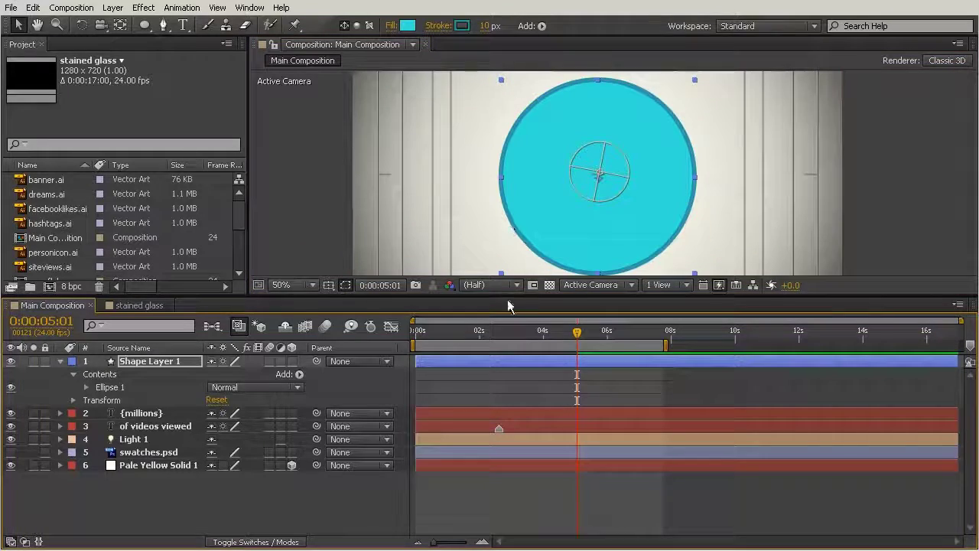
{"action": "left_click_drag", "start_coordinate": [507, 304], "coordinate": [506, 387]}
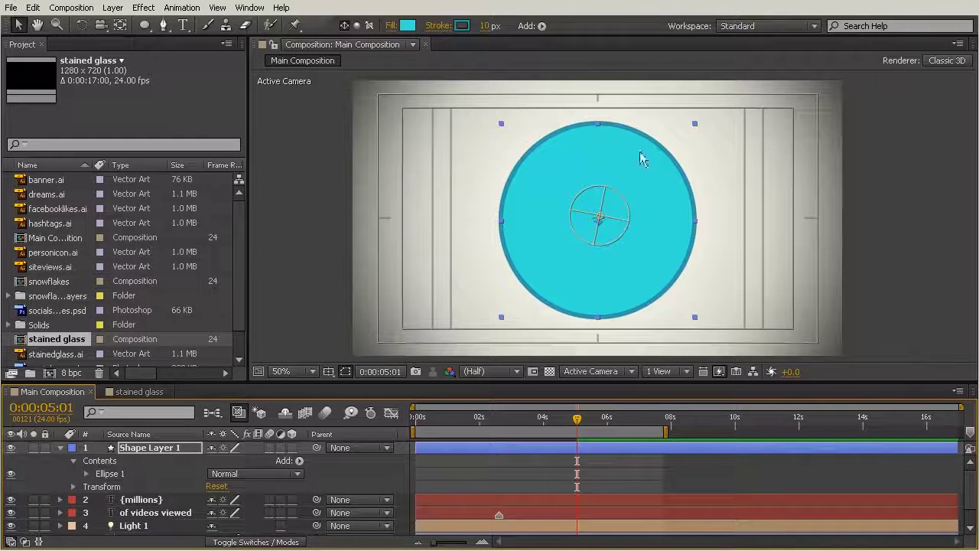
Set a Position keyframe for Shape Layer 1 at 0:00:04:13 with the circle centred
{"action": "mouse_move", "coordinate": [575, 428]}
{"action": "left_mouse_down"}
{"action": "mouse_move", "coordinate": [586, 428]}
{"action": "mouse_move", "coordinate": [452, 430]}
{"action": "mouse_move", "coordinate": [575, 435]}
{"action": "mouse_move", "coordinate": [466, 428]}
{"action": "mouse_move", "coordinate": [561, 432]}
{"action": "left_mouse_up"}
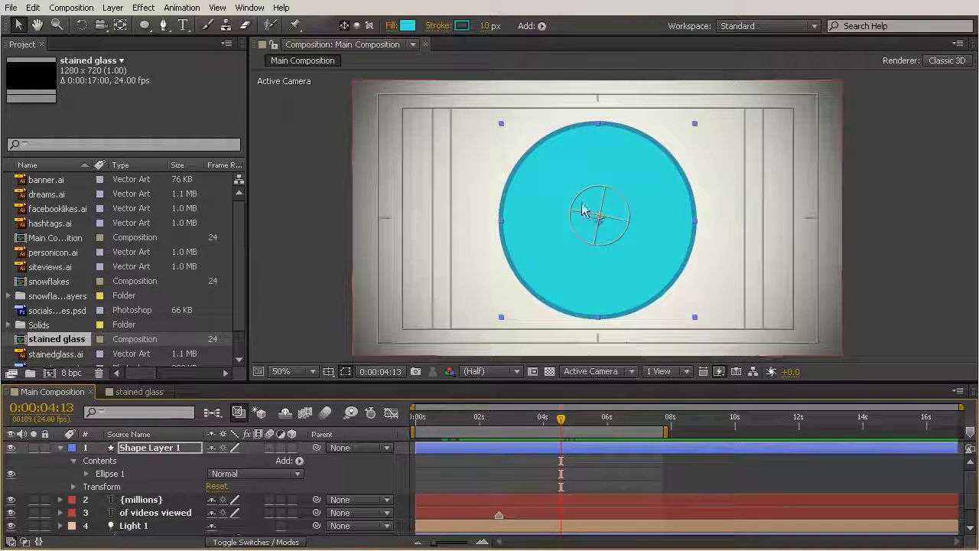
{"action": "key", "text": "Return"}
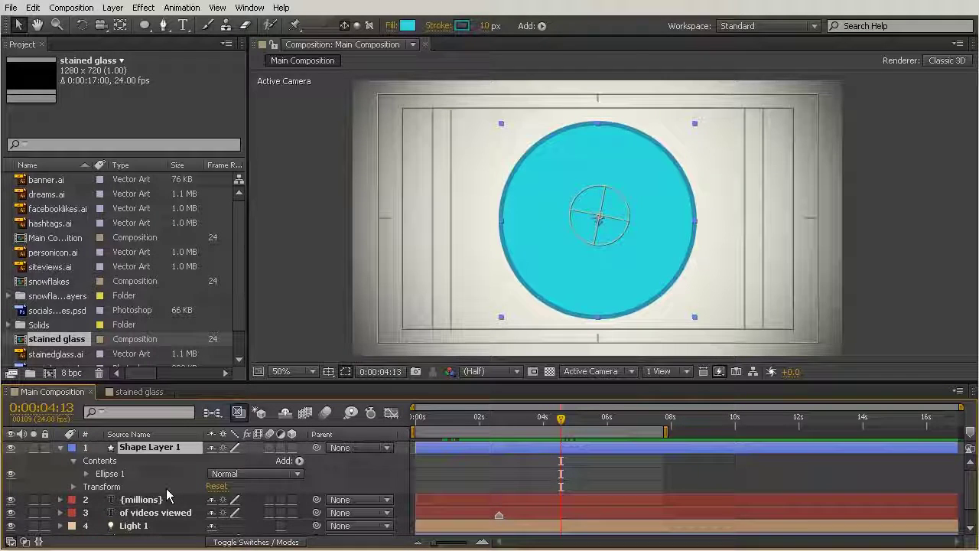
{"action": "key", "text": "p"}
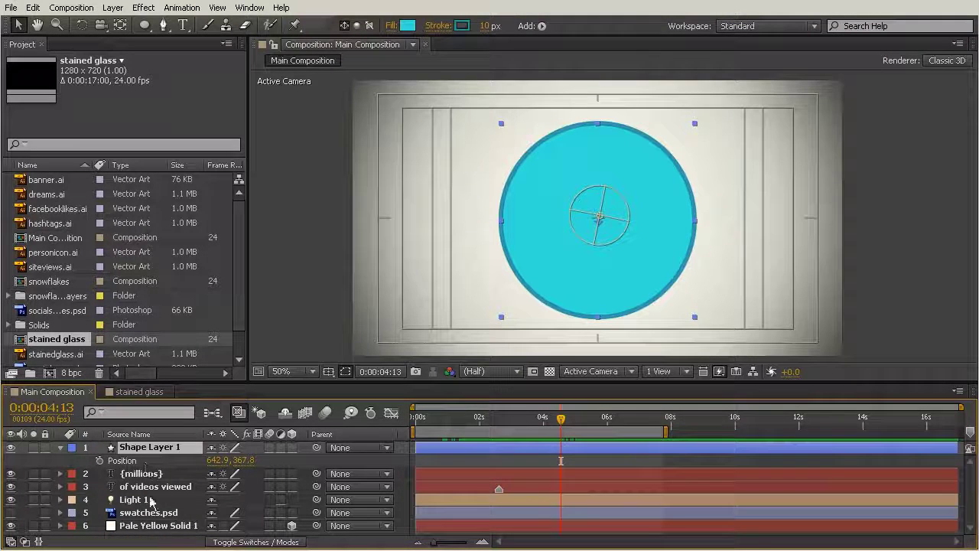
{"action": "left_click", "coordinate": [98, 461]}
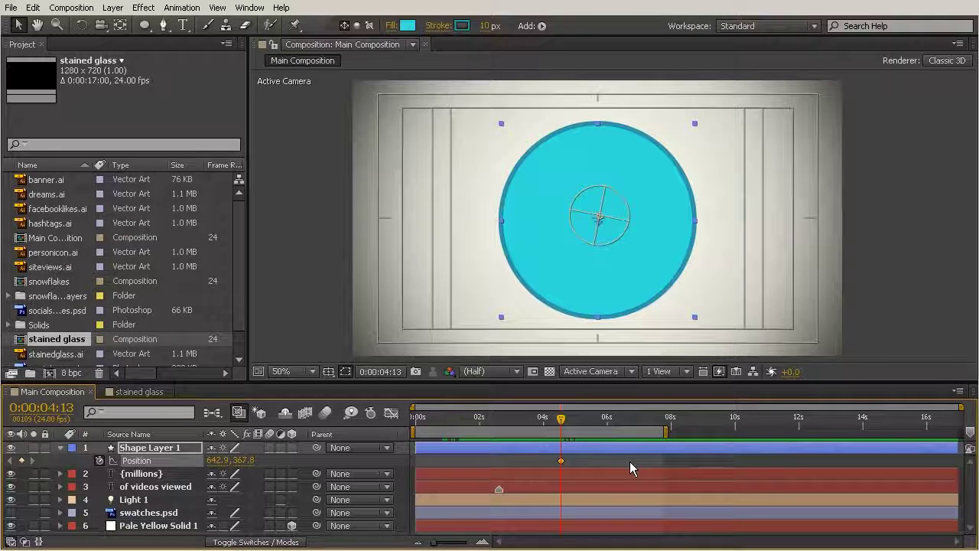
At 0:00:04:01, move the circle horizontally off the composition's left edge, keyframing its Position at about -301, 368
{"action": "key", "text": "shift+Page_Up"}
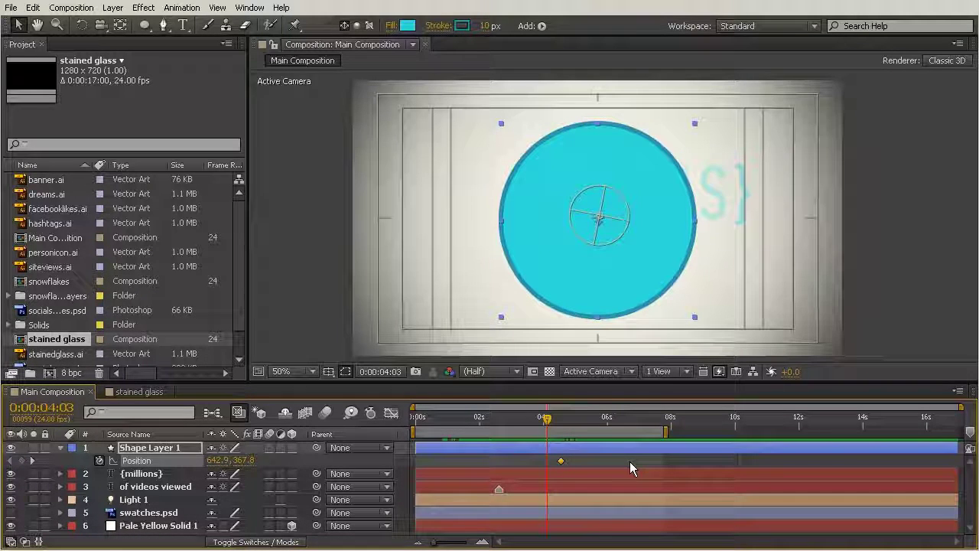
{"action": "key", "text": "Page_Up"}
{"action": "key", "text": "Page_Up"}
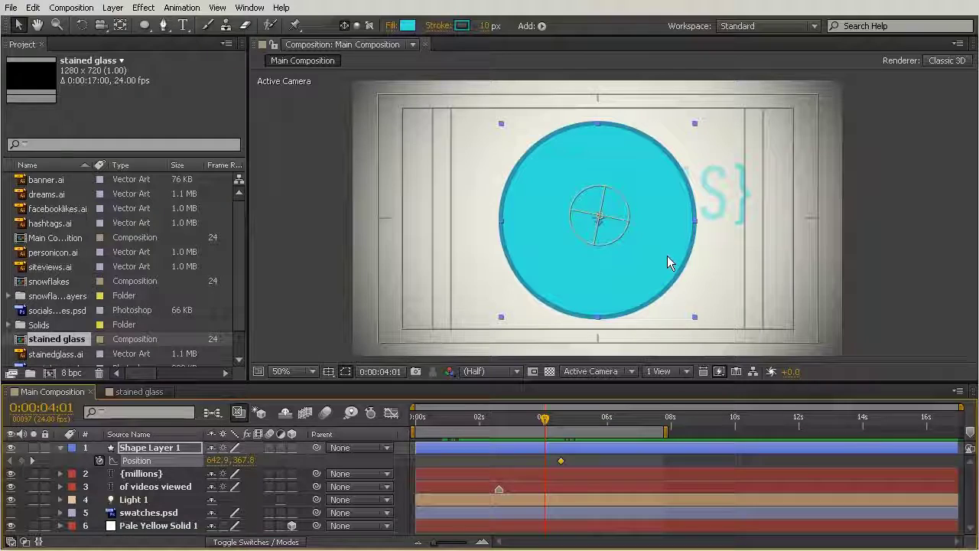
{"action": "left_click_drag", "start_coordinate": [666, 254], "coordinate": [292, 245]}
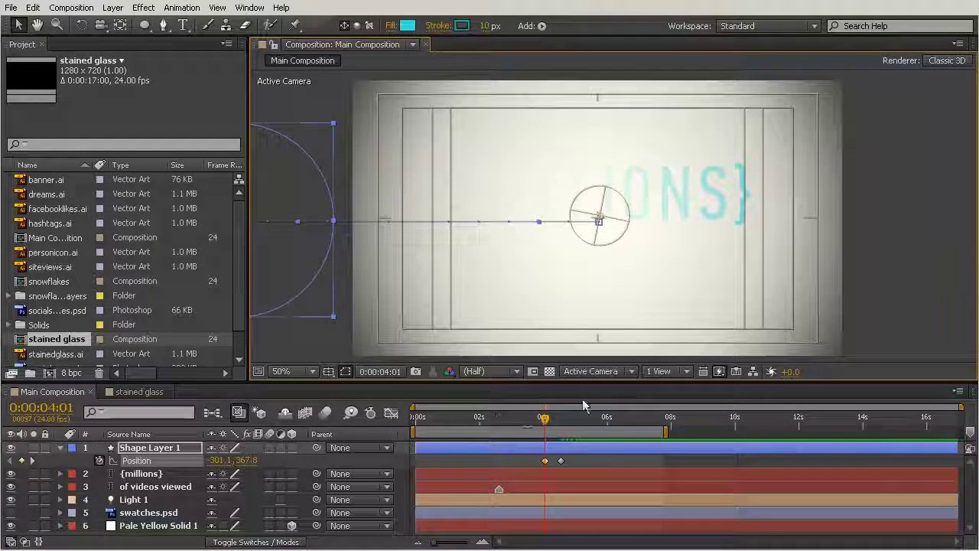
Shift both Position keyframes of Shape Layer 1 earlier so the last one falls just after 4 seconds, and check the timing against the text
{"action": "left_click_drag", "start_coordinate": [544, 422], "coordinate": [538, 493]}
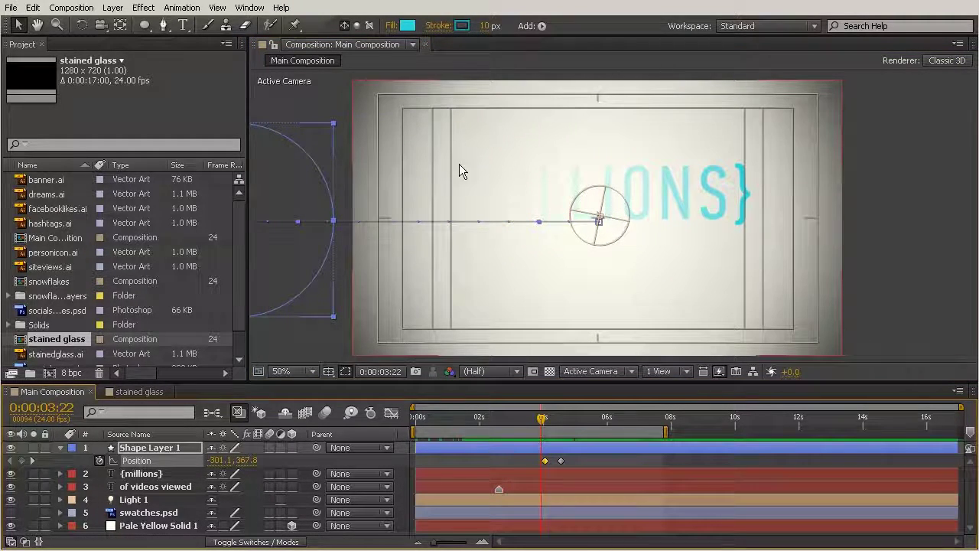
{"action": "left_click_drag", "start_coordinate": [585, 453], "coordinate": [549, 460]}
{"action": "left_click_drag", "start_coordinate": [541, 419], "coordinate": [519, 481]}
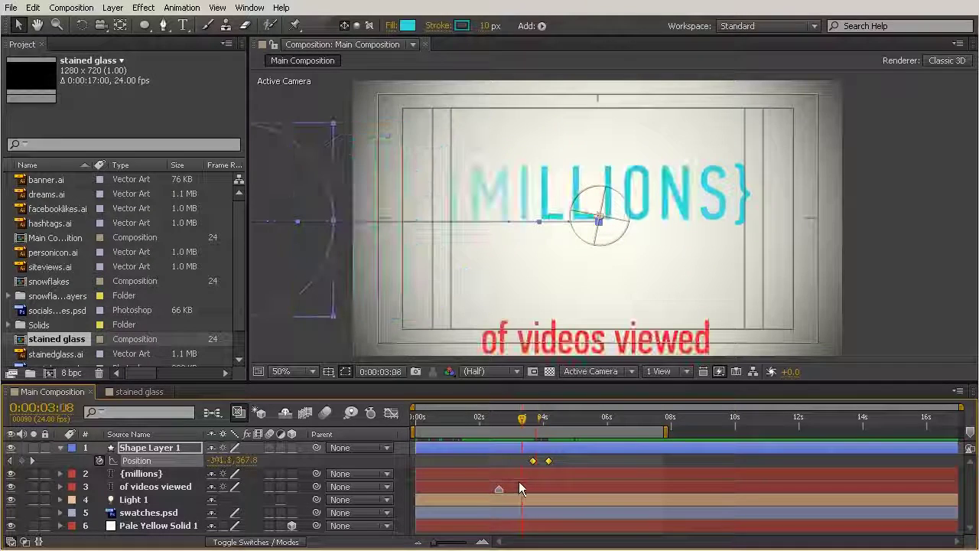